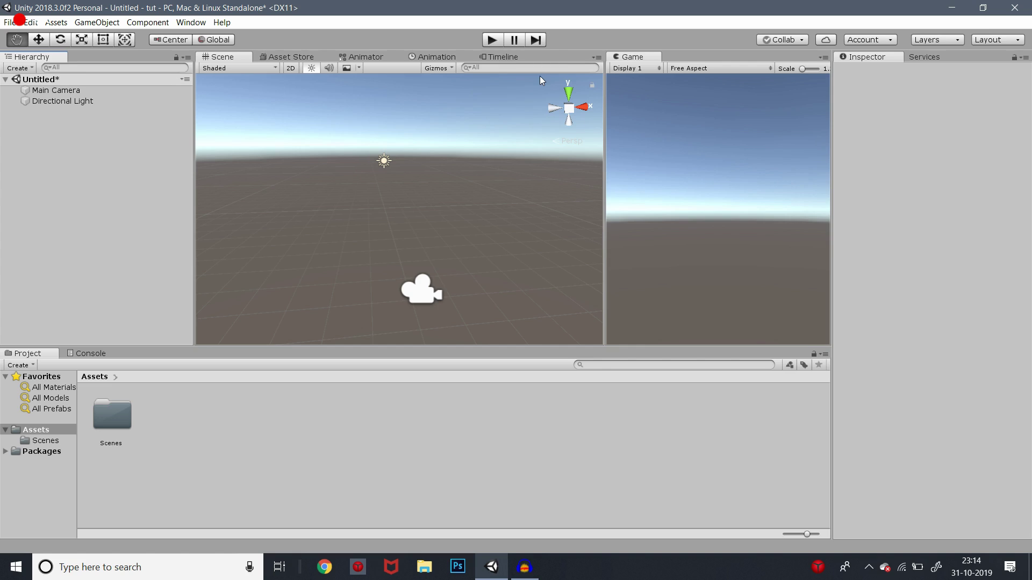
- Add a default Cube to the scene from the Hierarchy's 3D Object menu
right_click(64, 169)
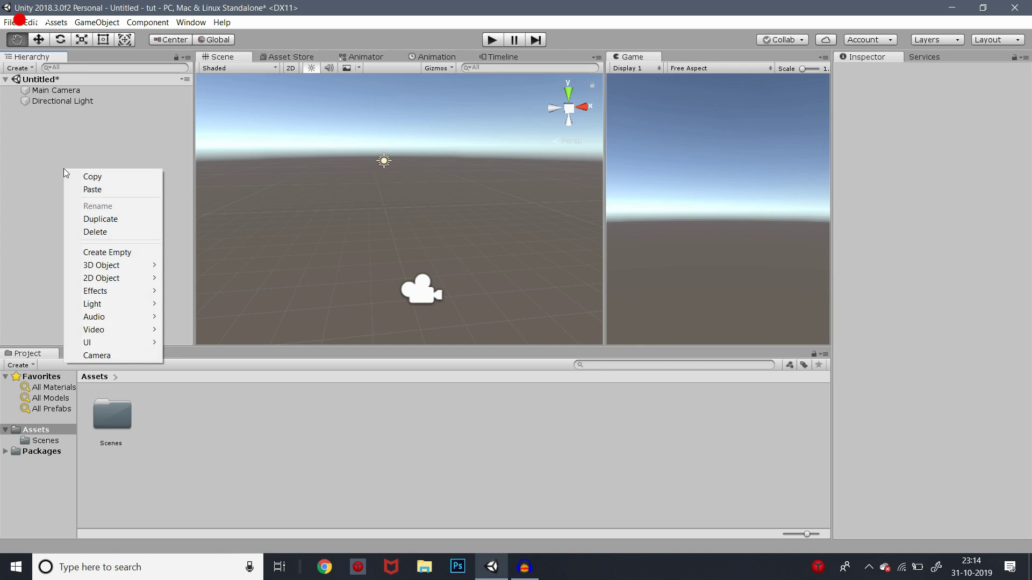
right_click(49, 133)
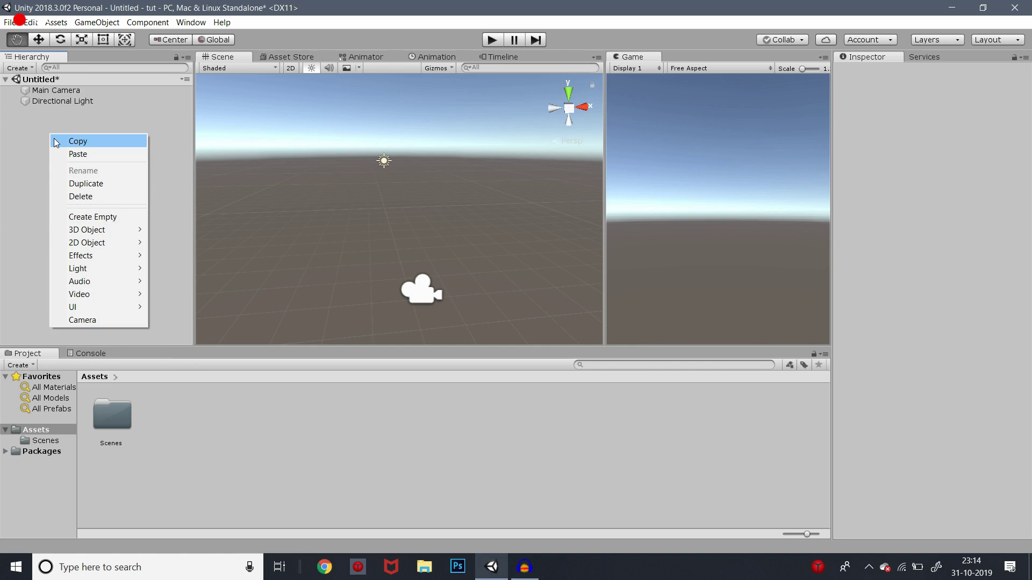
mouse_move(95, 232)
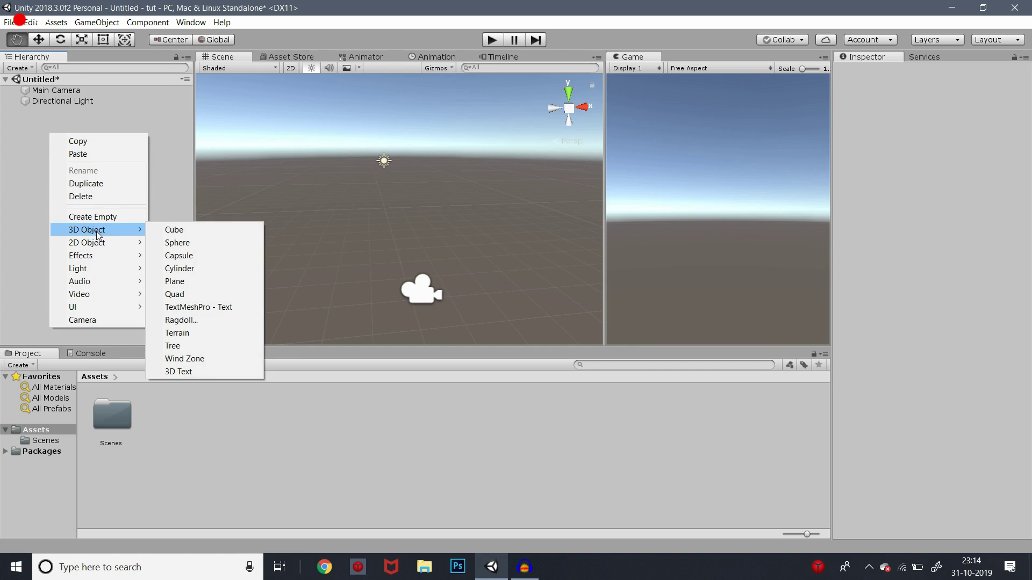
left_click(207, 230)
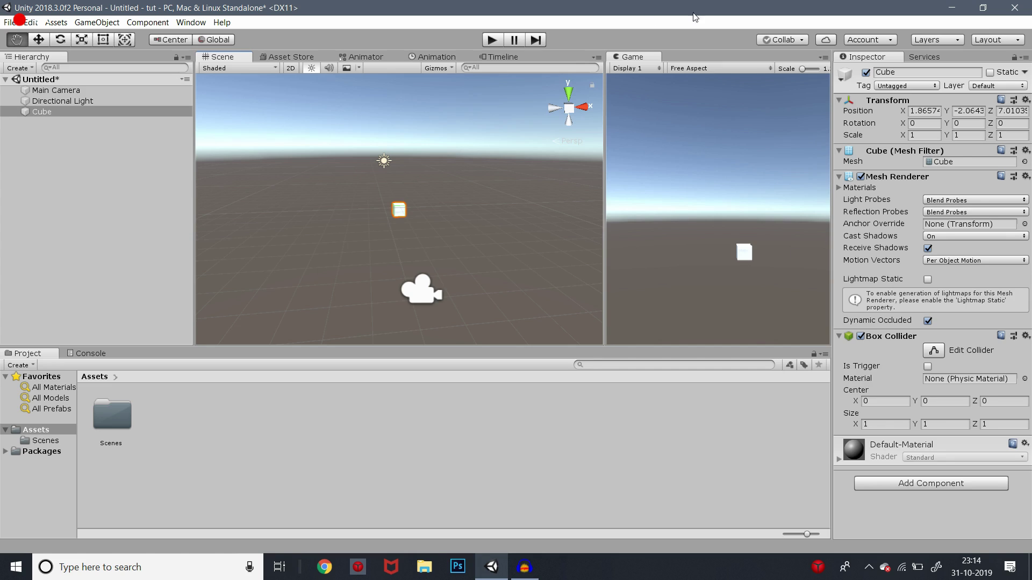
- Drag the Cube along Z toward the camera with the Move gizmo
left_click(54, 111)
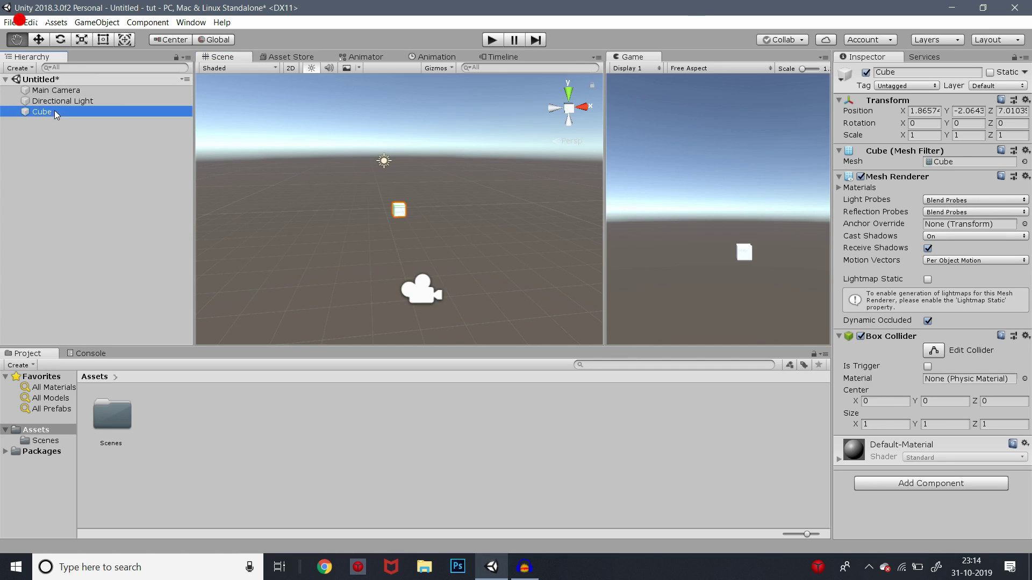
left_click(38, 40)
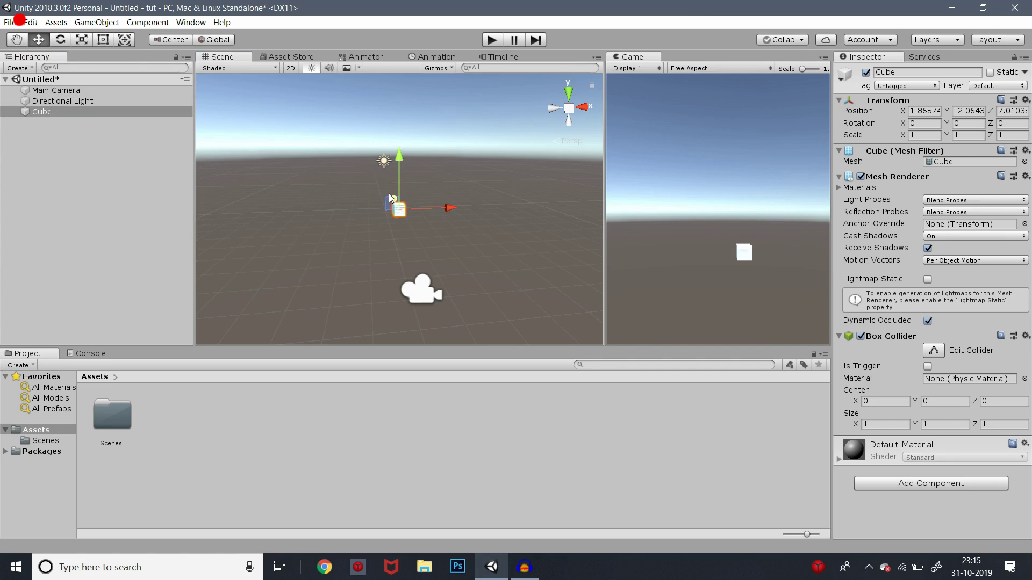
mouse_move(388, 199)
left_mouse_down()
mouse_move(403, 243)
mouse_move(406, 192)
left_mouse_up()
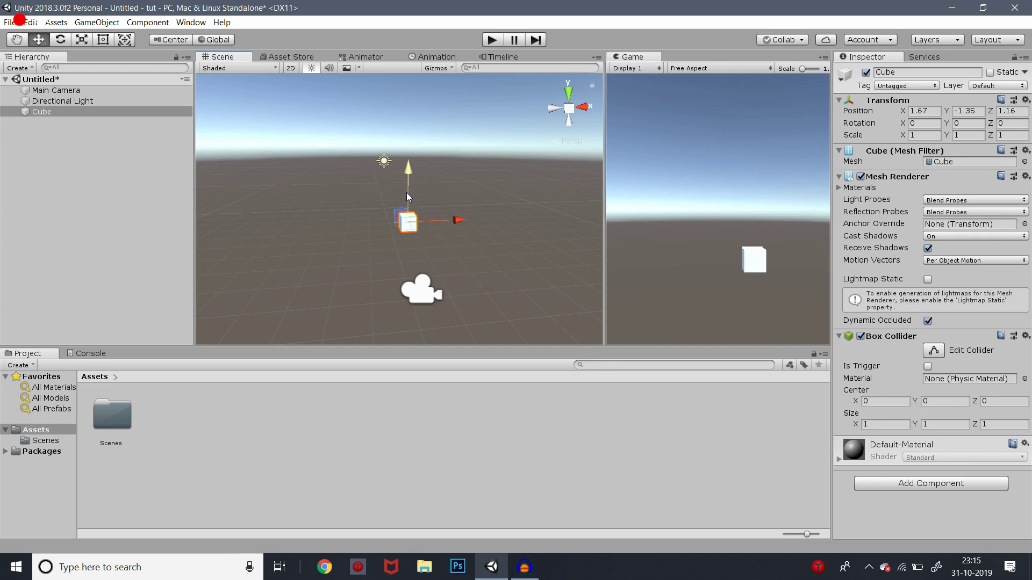
left_click(456, 235)
- Raise and nudge the Cube to position X 1.41, Y -0.41, Z 1.16
left_click(408, 223)
left_click_drag(405, 172, 407, 156)
left_click(408, 139)
left_click(407, 219)
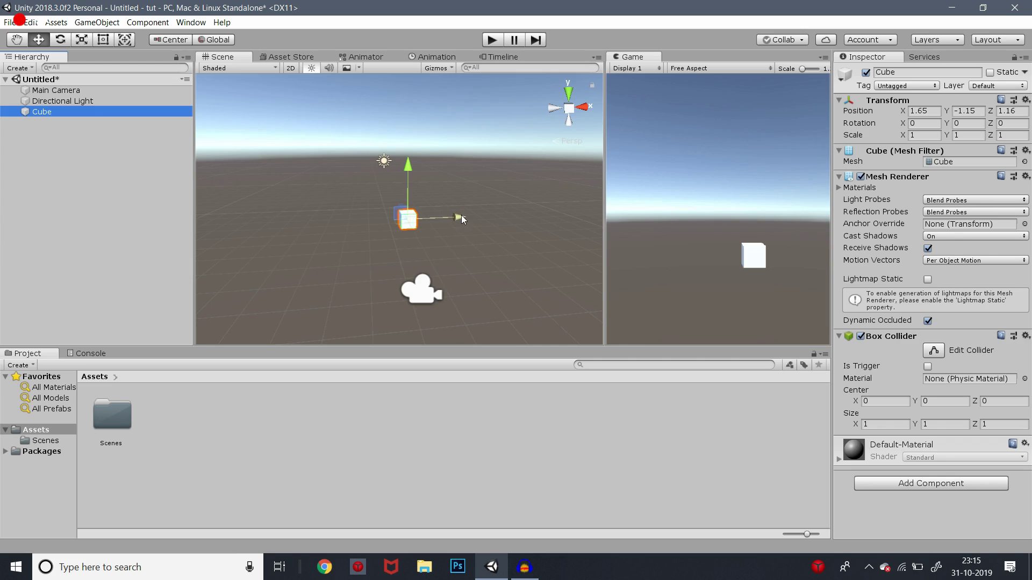
left_click_drag(461, 216, 455, 216)
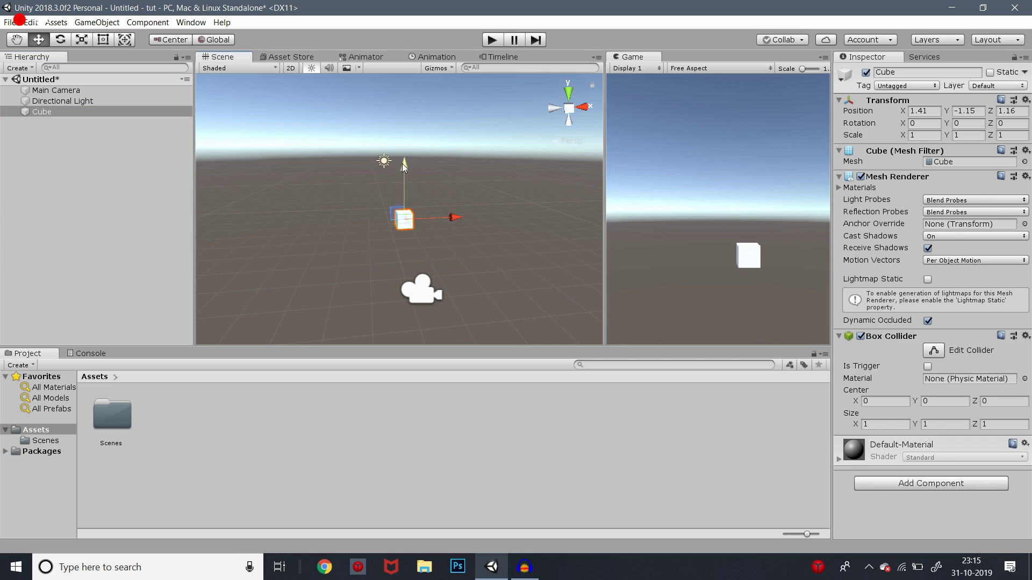
left_click_drag(402, 163, 404, 149)
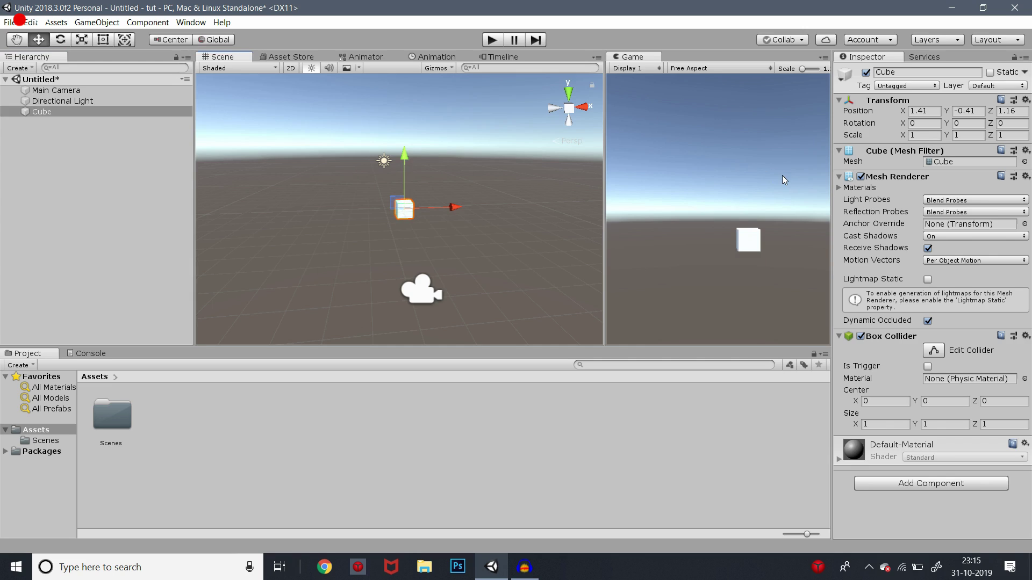
left_click(23, 126)
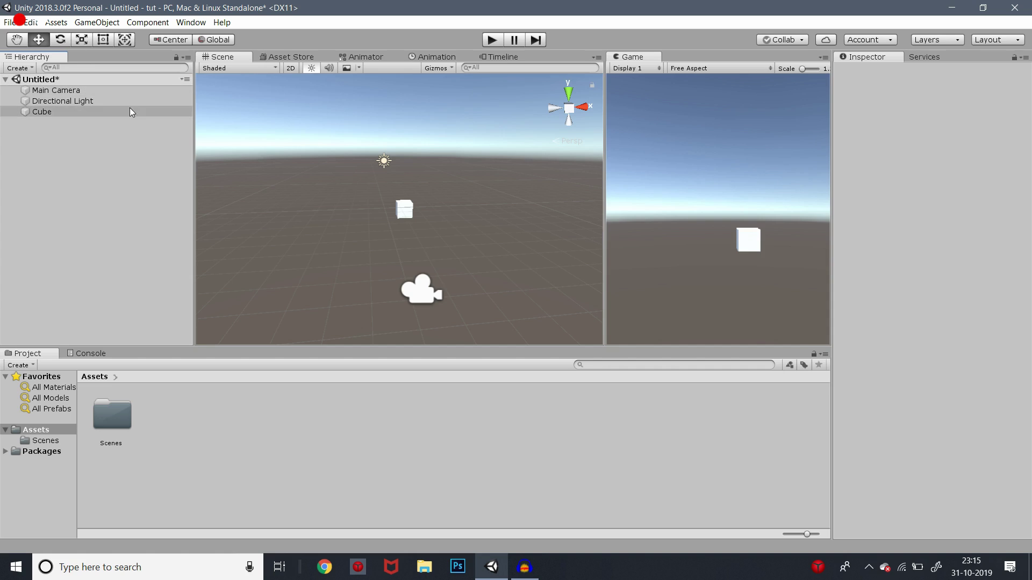
left_click(64, 112)
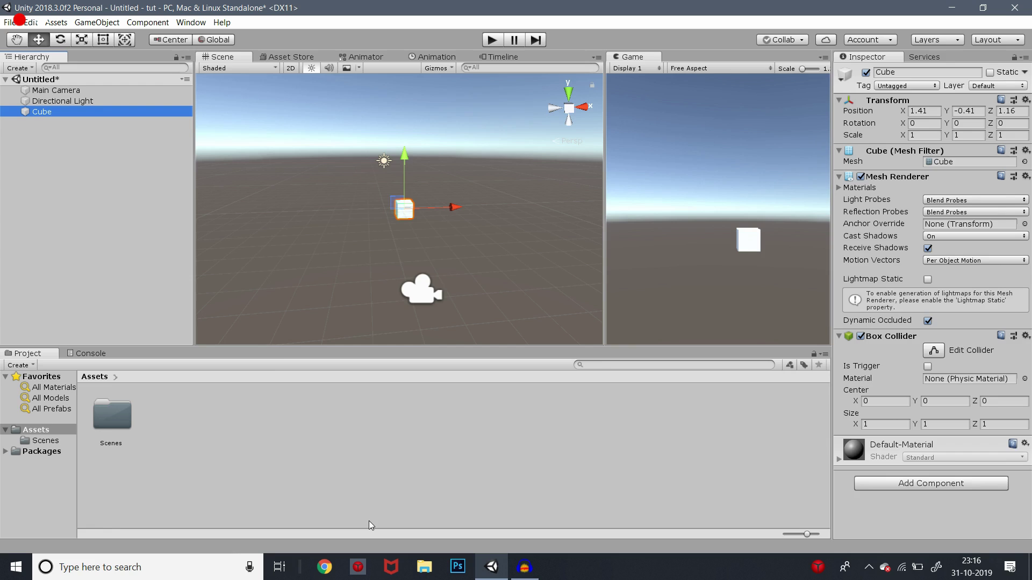
- Create a new Standard material in Assets and name it 'player'
right_click(233, 408)
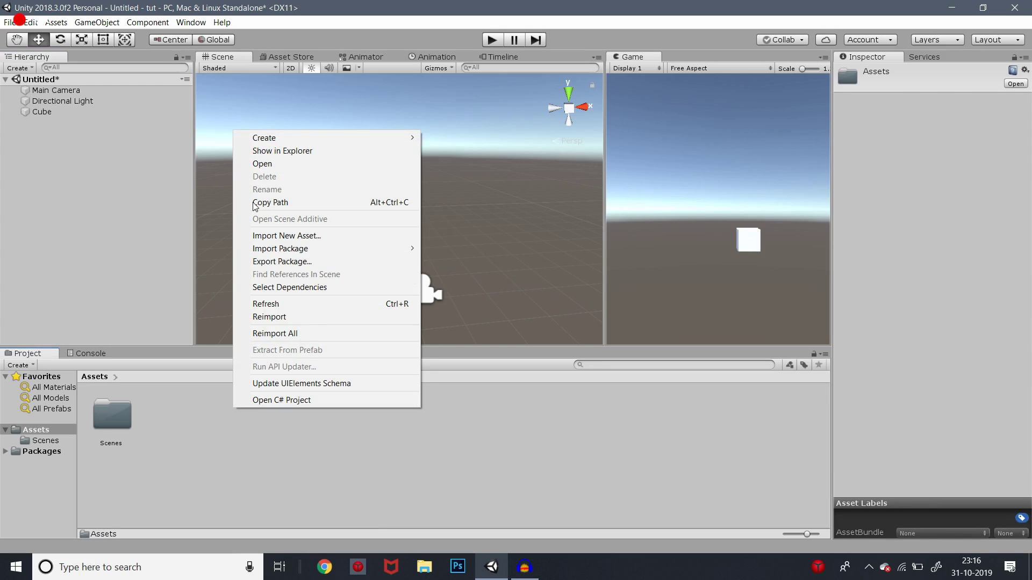
mouse_move(285, 140)
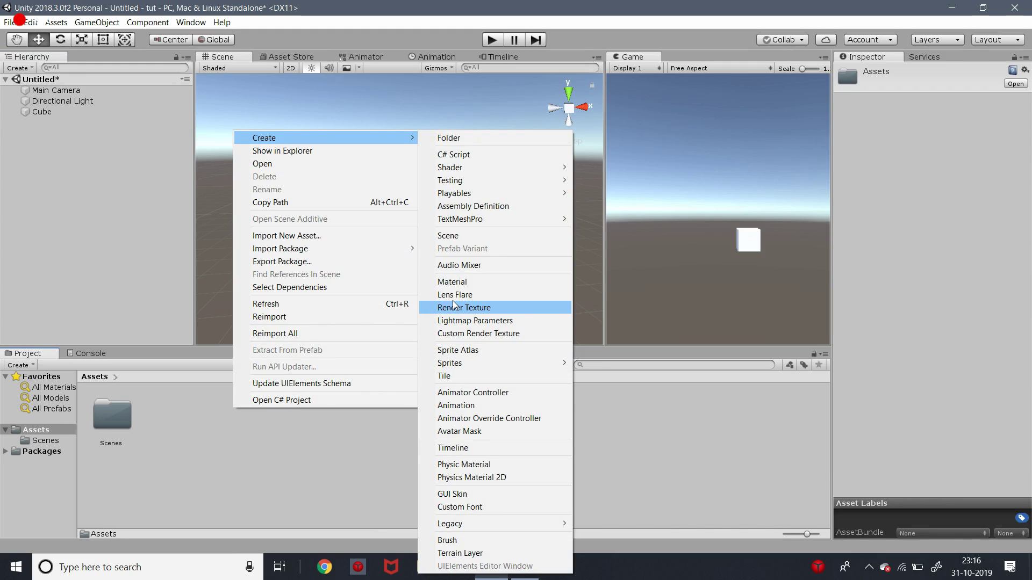
left_click(454, 282)
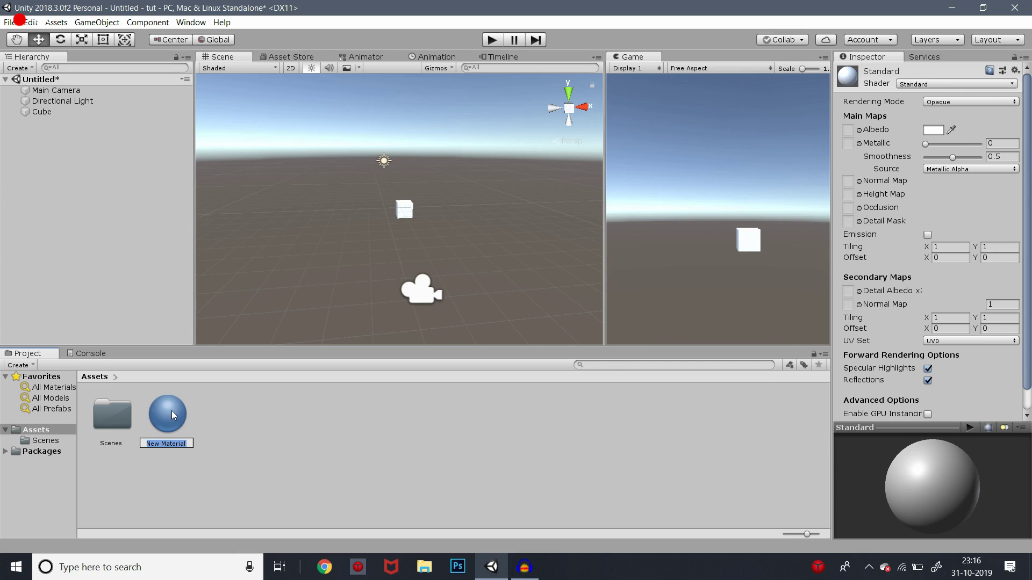
type("playert")
key("BackSpace")
left_click(166, 413)
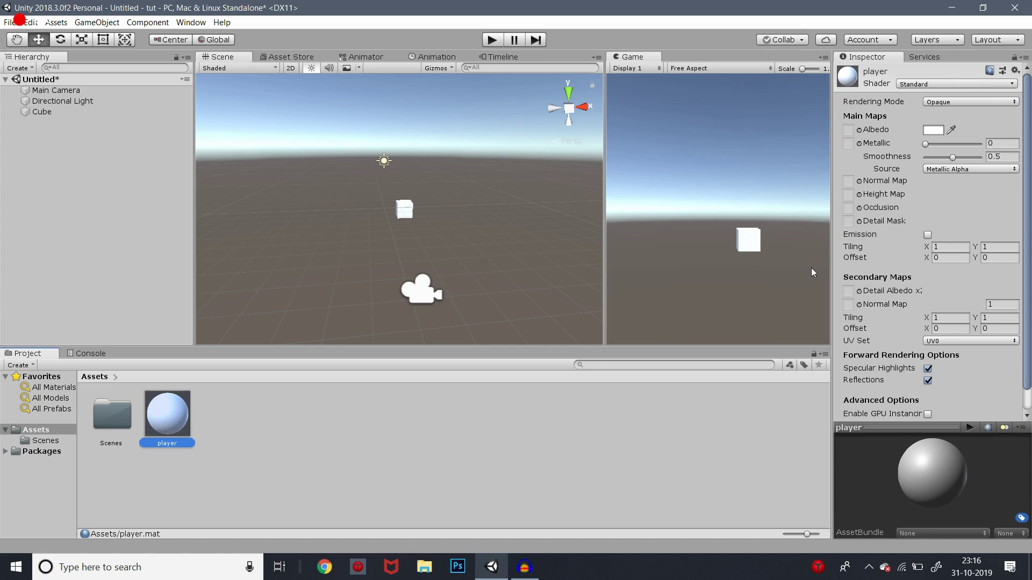
- Set the player material's Albedo colour to blue 00A1FF after trying other hues
left_click(933, 129)
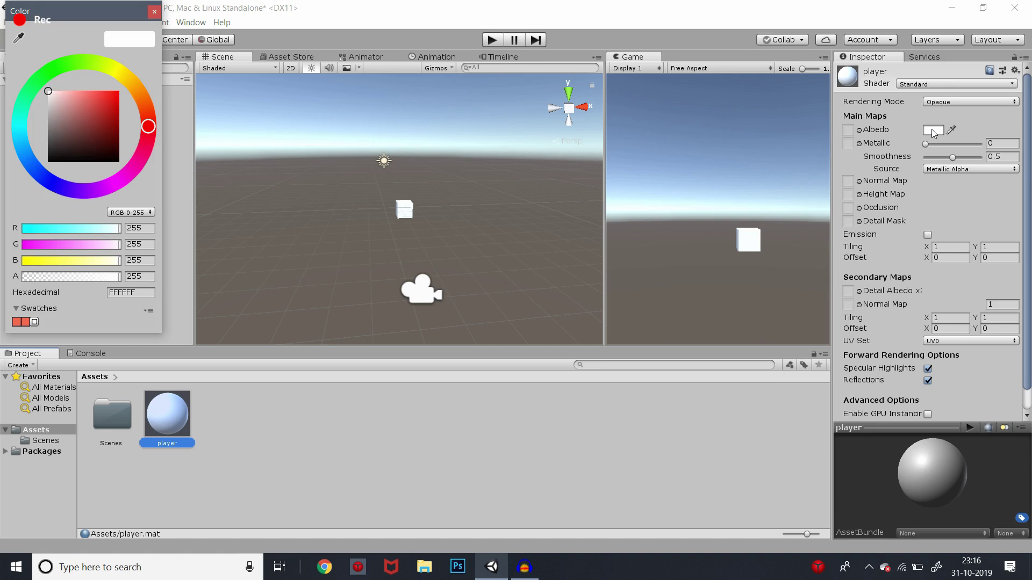
left_click(106, 104)
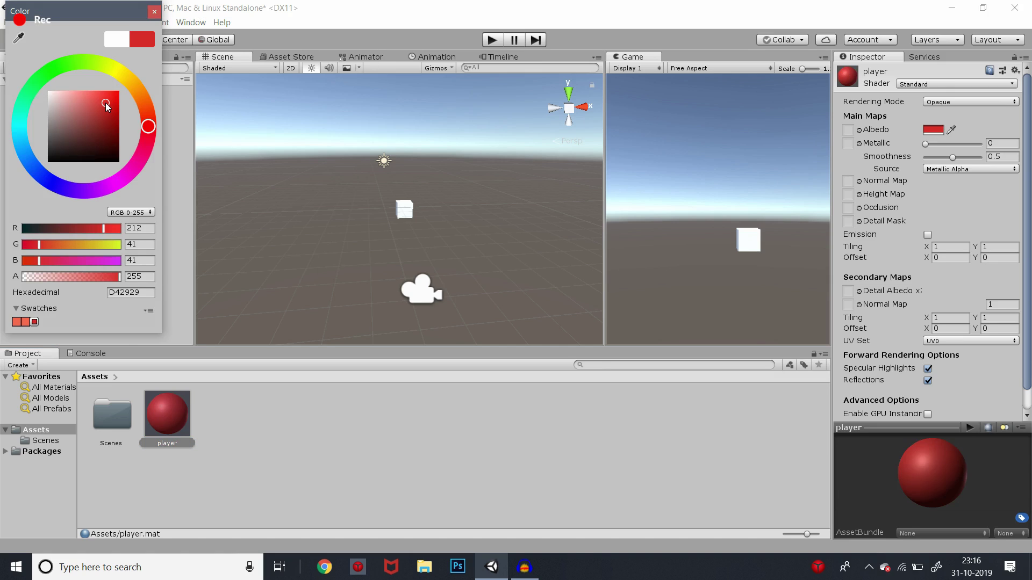
mouse_move(105, 104)
left_mouse_down()
mouse_move(79, 162)
mouse_move(66, 163)
mouse_move(124, 92)
mouse_move(144, 148)
mouse_move(115, 181)
mouse_move(43, 181)
mouse_move(40, 101)
mouse_move(59, 85)
mouse_move(100, 81)
mouse_move(125, 102)
mouse_move(126, 141)
mouse_move(129, 122)
mouse_move(38, 176)
mouse_move(30, 154)
left_mouse_up()
left_click(131, 84)
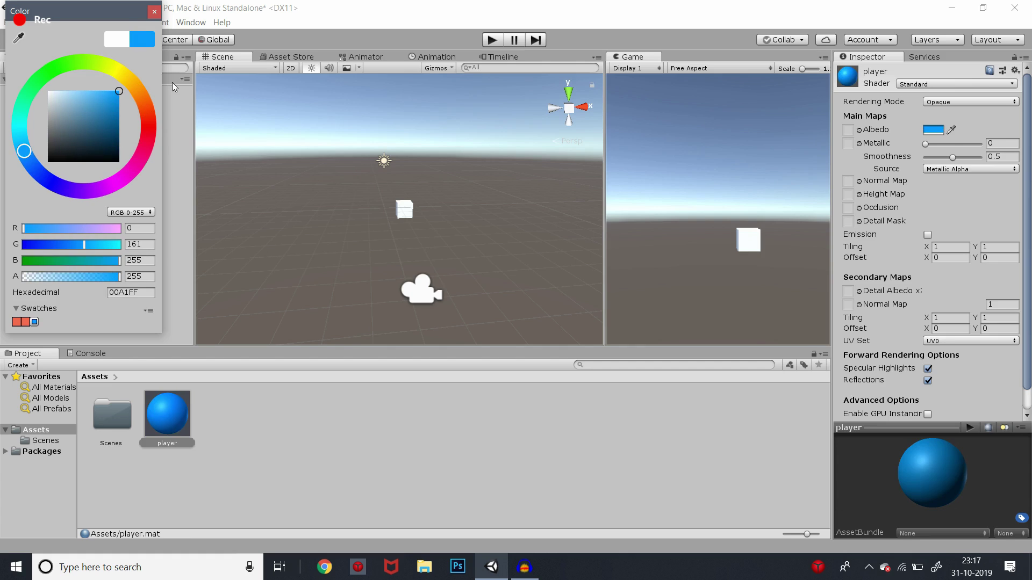
left_click(154, 11)
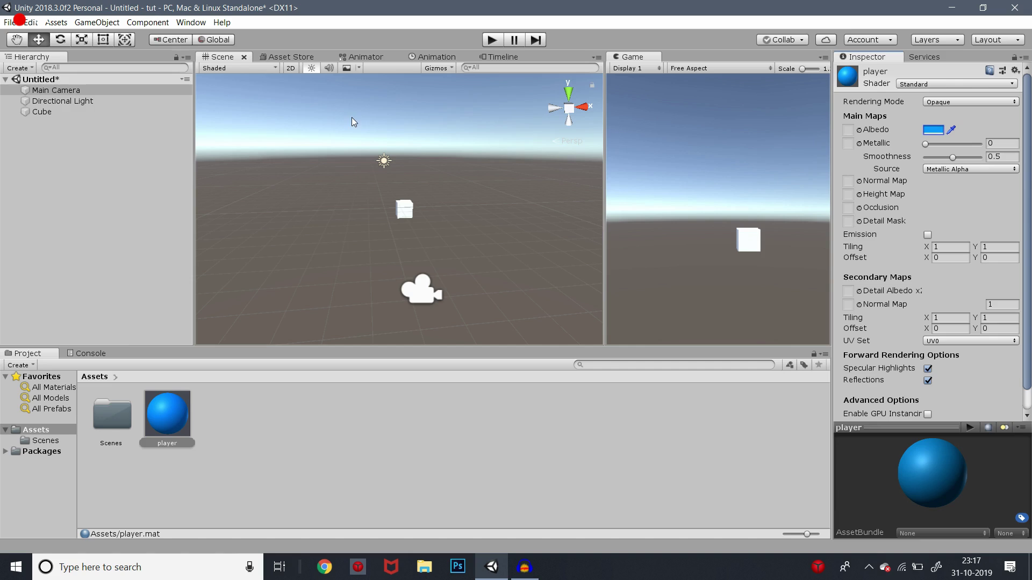
left_click(859, 130)
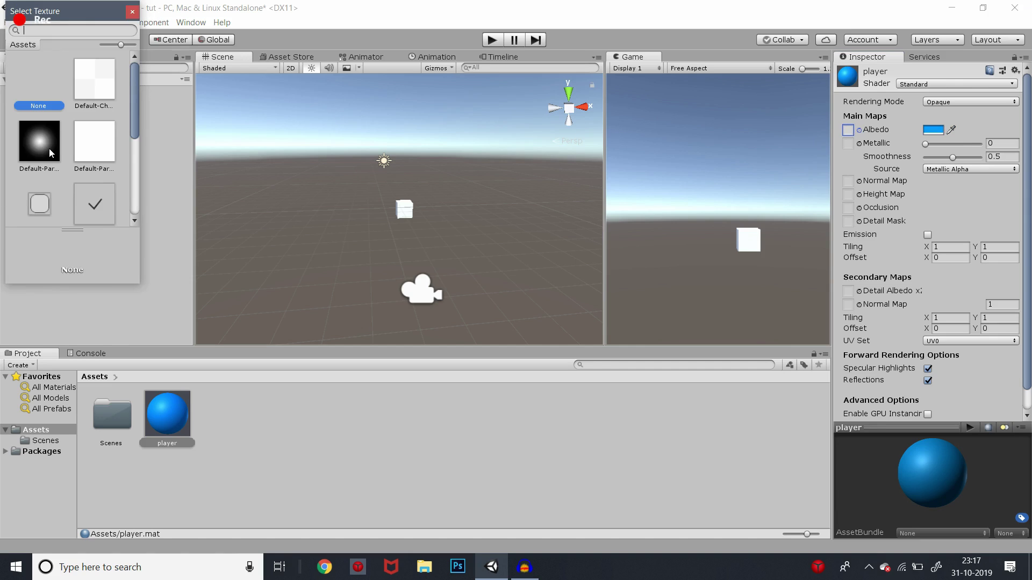
scroll(77, 137, "down", 3)
scroll(69, 160, "up", 3)
scroll(94, 113, "down", 2)
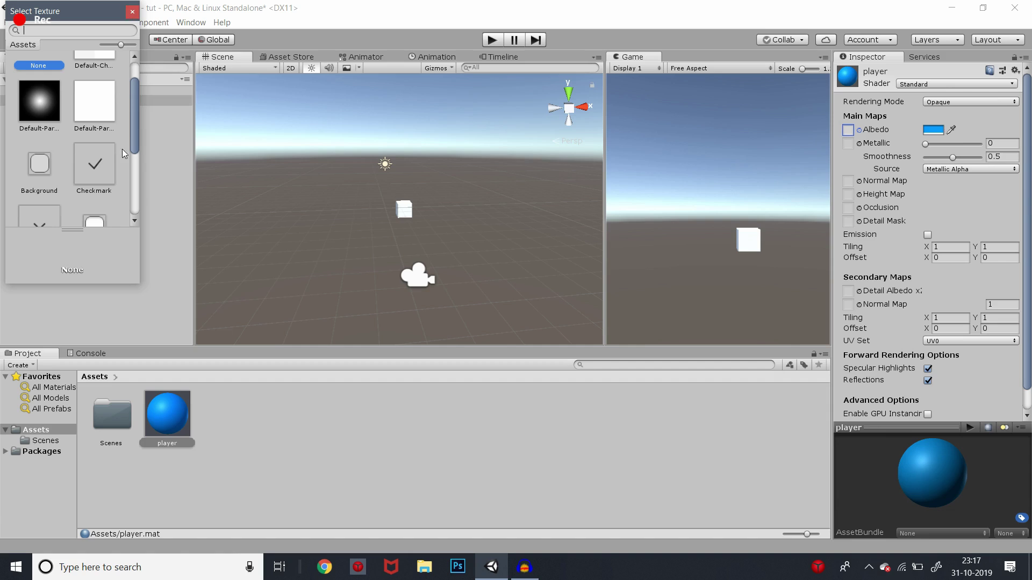
scroll(459, 260, "up", 4)
scroll(376, 232, "up", 1)
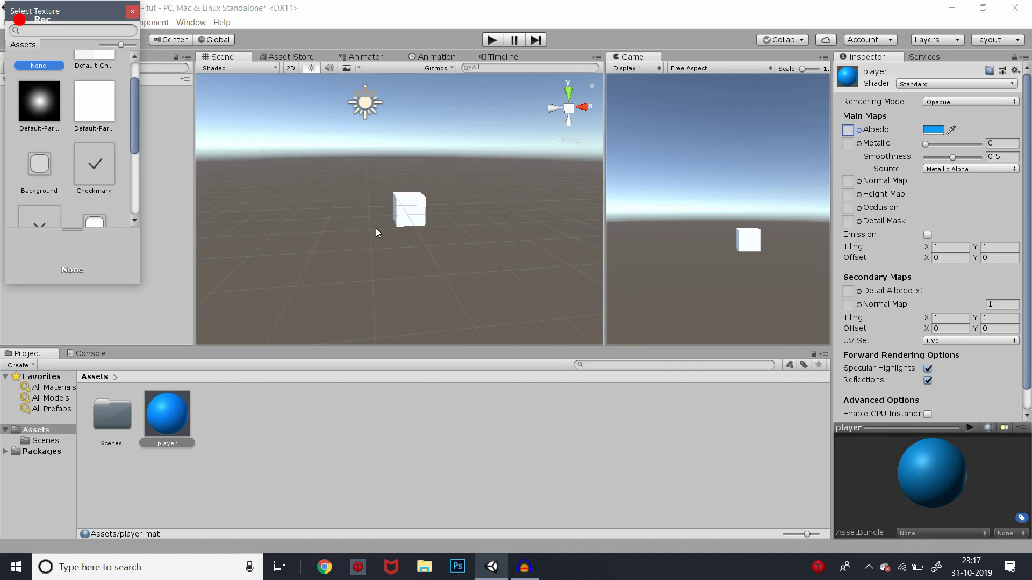
left_click(132, 11)
left_click(848, 146)
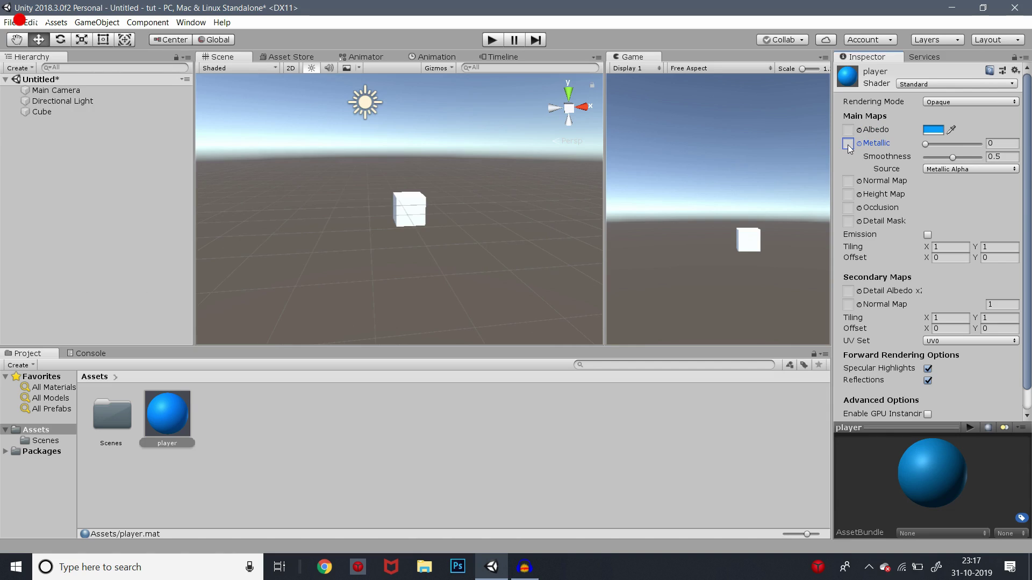
- Set the player material's Metallic to 0.53 and Smoothness to 0.47
mouse_move(927, 144)
left_mouse_down()
mouse_move(956, 144)
mouse_move(932, 144)
left_mouse_up()
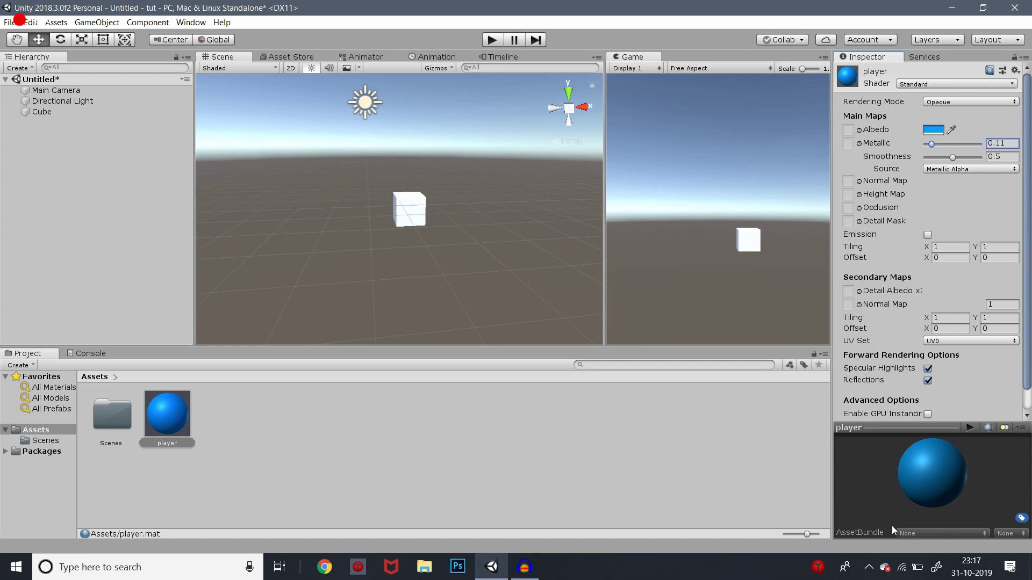
left_click_drag(931, 144, 965, 153)
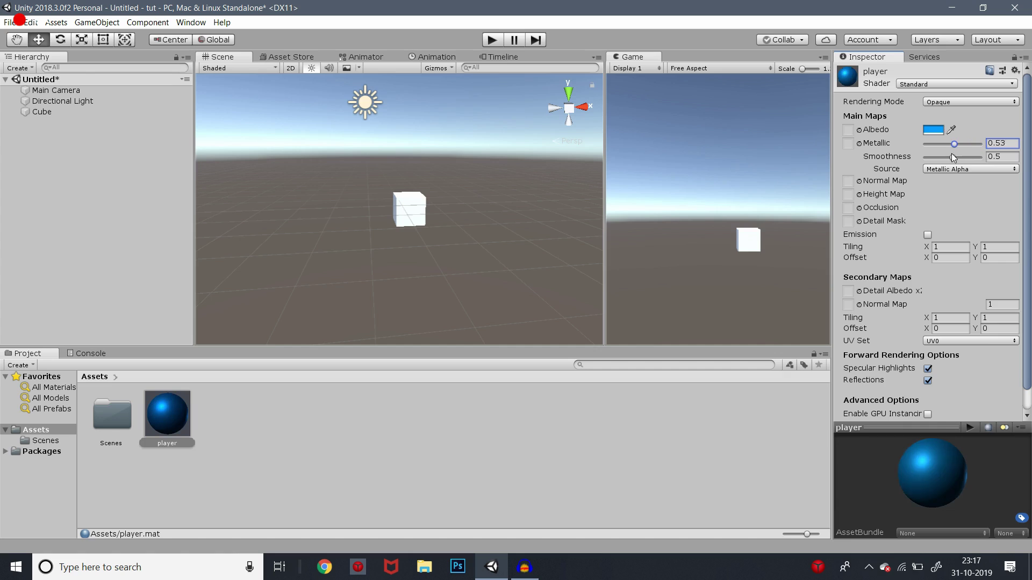
left_click(965, 154)
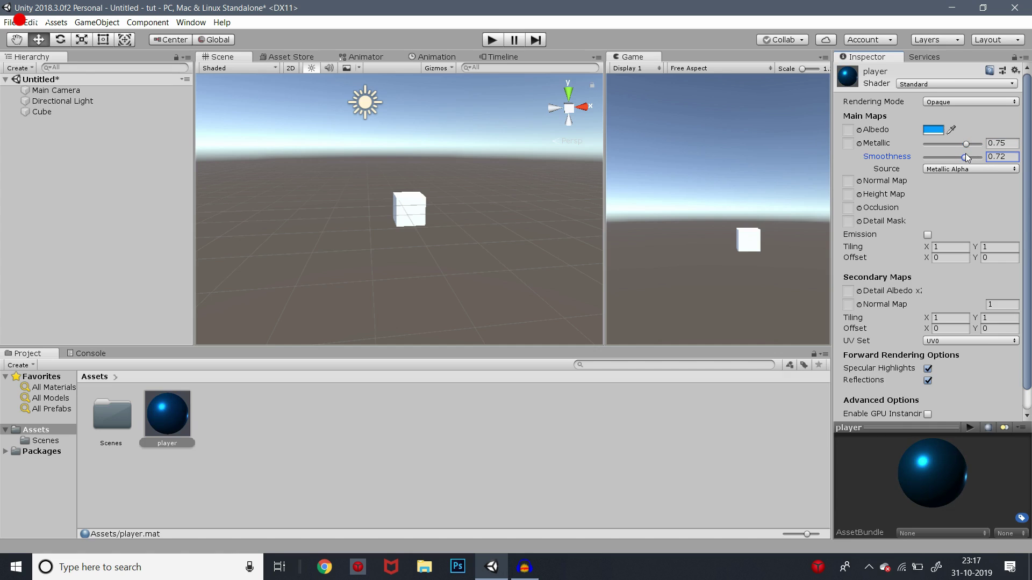
left_click(953, 144)
mouse_move(965, 157)
left_mouse_down()
mouse_move(924, 164)
mouse_move(1001, 166)
mouse_move(940, 166)
mouse_move(953, 164)
left_mouse_up()
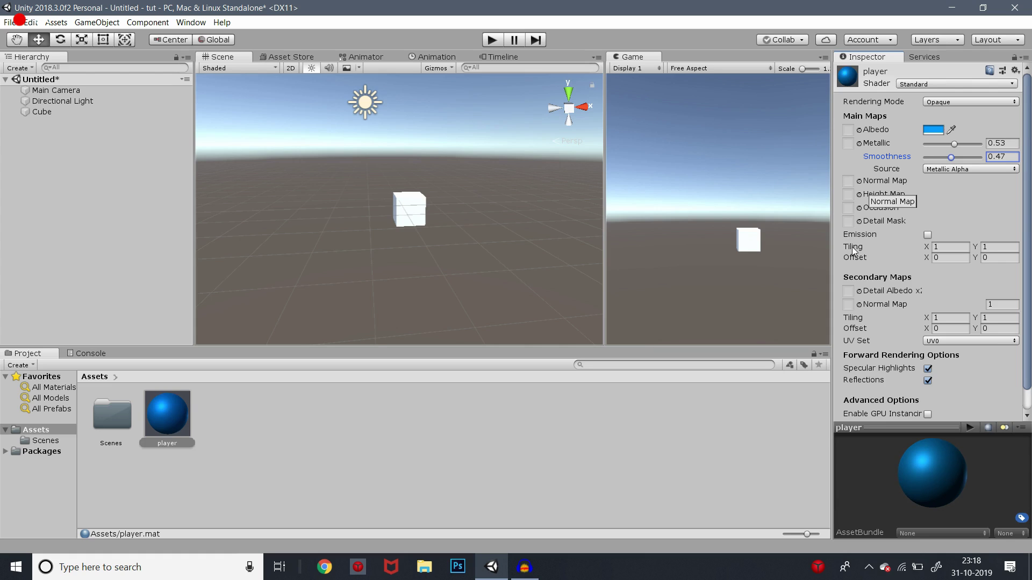
scroll(880, 277, "down", 1)
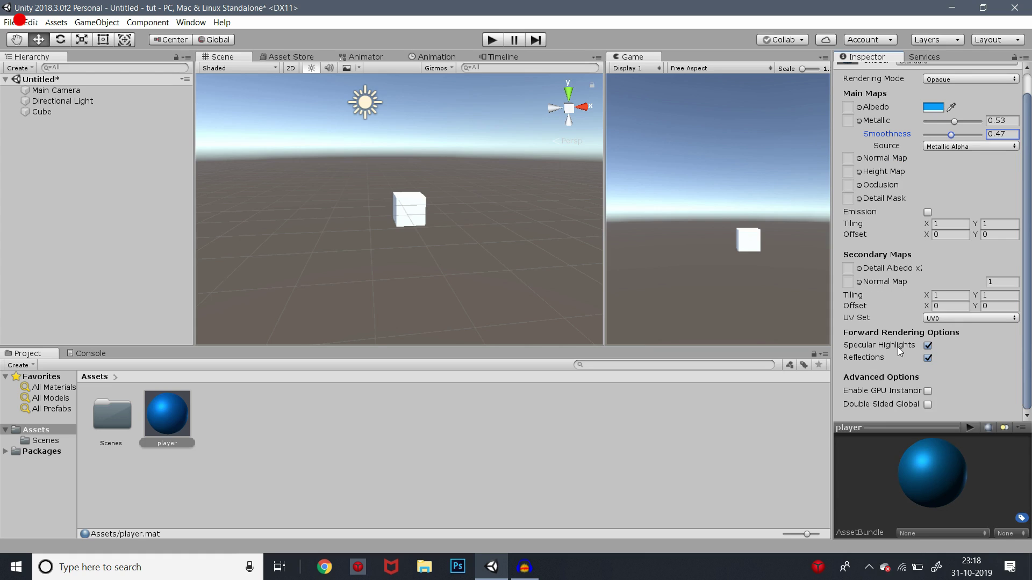
scroll(874, 304, "up", 1)
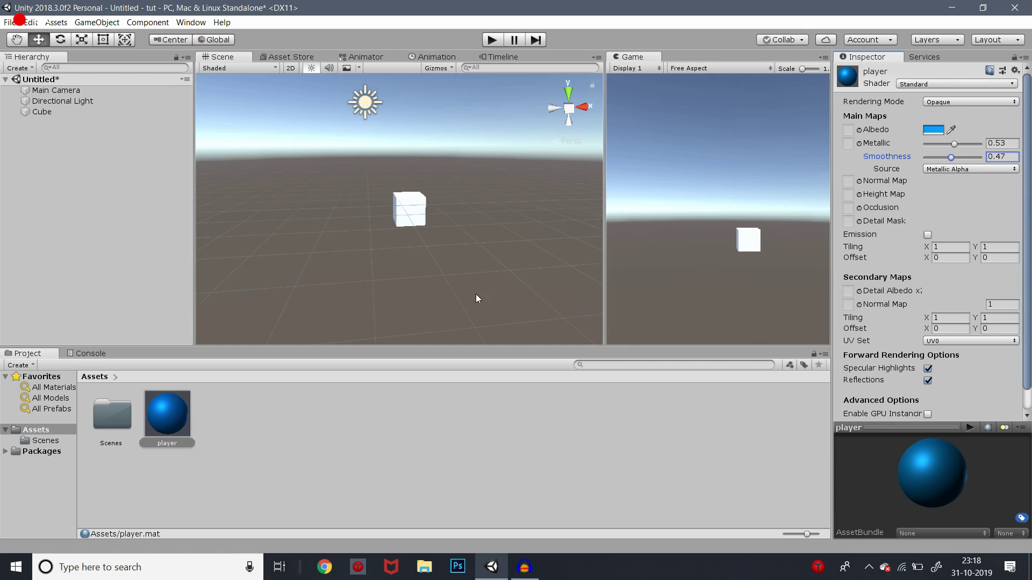
- Drag the player material onto the Cube and verify it appears blue
left_click(175, 402)
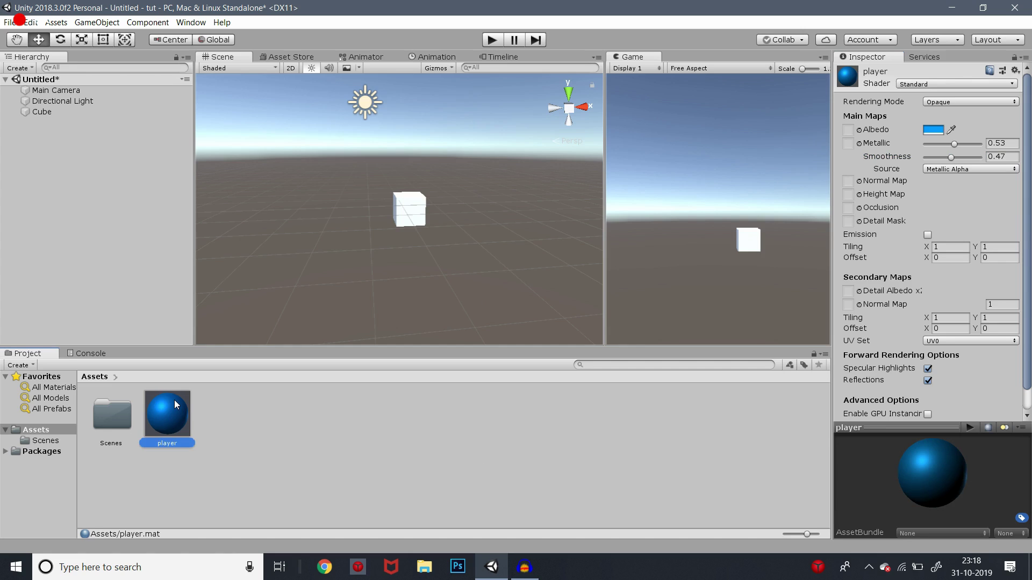
left_click_drag(175, 400, 414, 214)
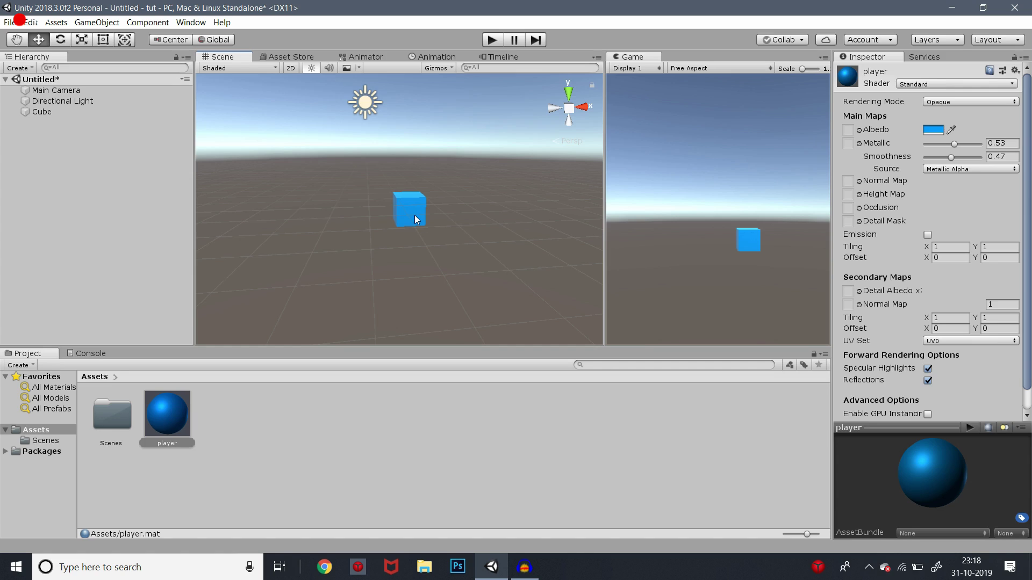
left_click(414, 215)
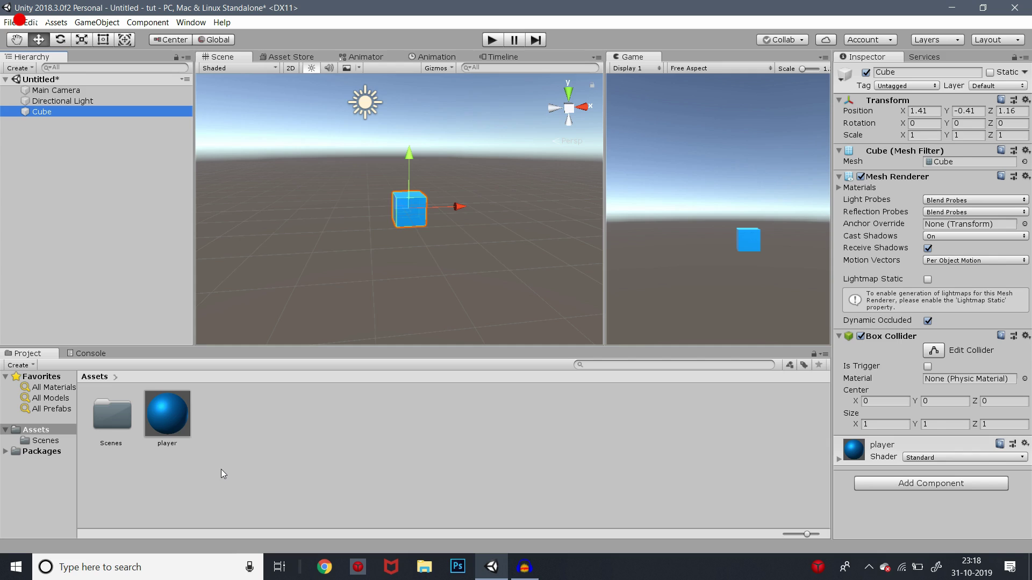
left_click(171, 412)
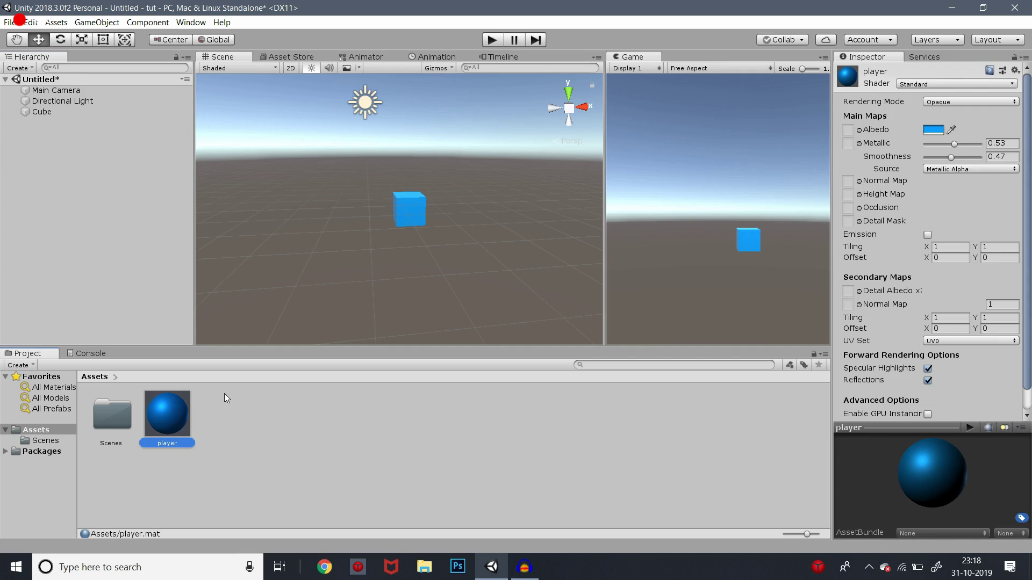
- Change the player material to black Albedo 000000 with Metallic 0.2
left_click(935, 131)
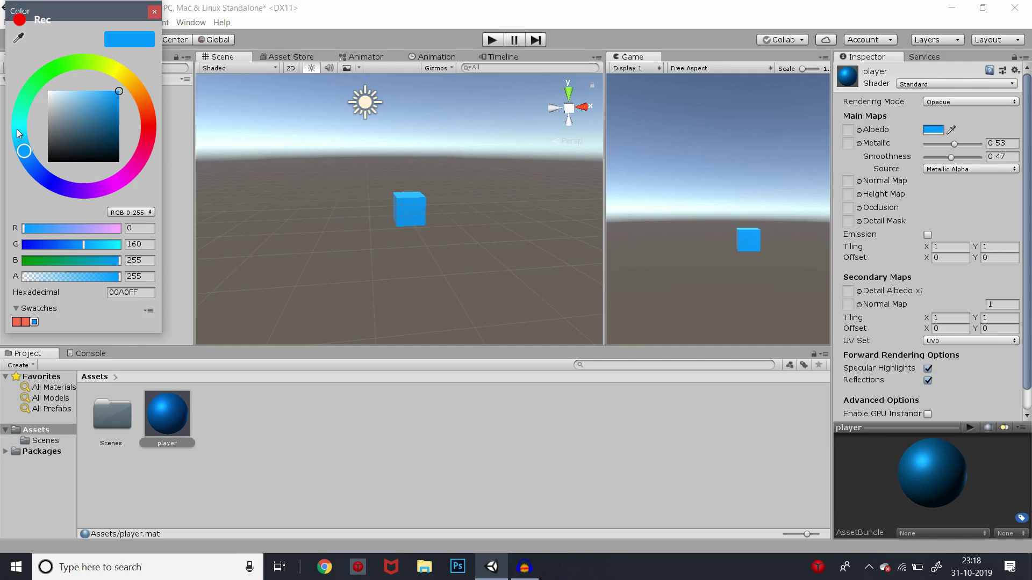
left_click(65, 162)
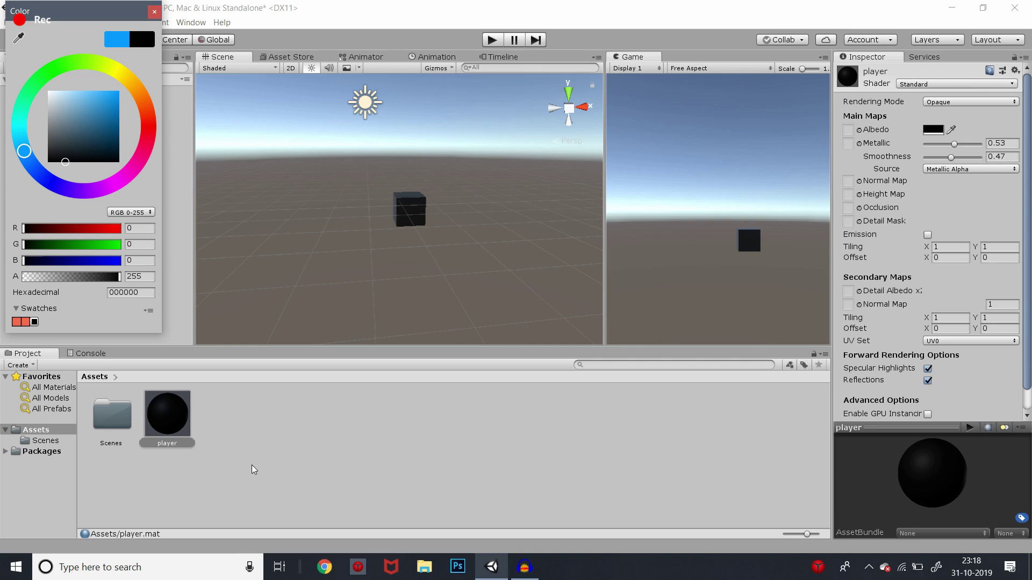
left_click(995, 142)
type("1")
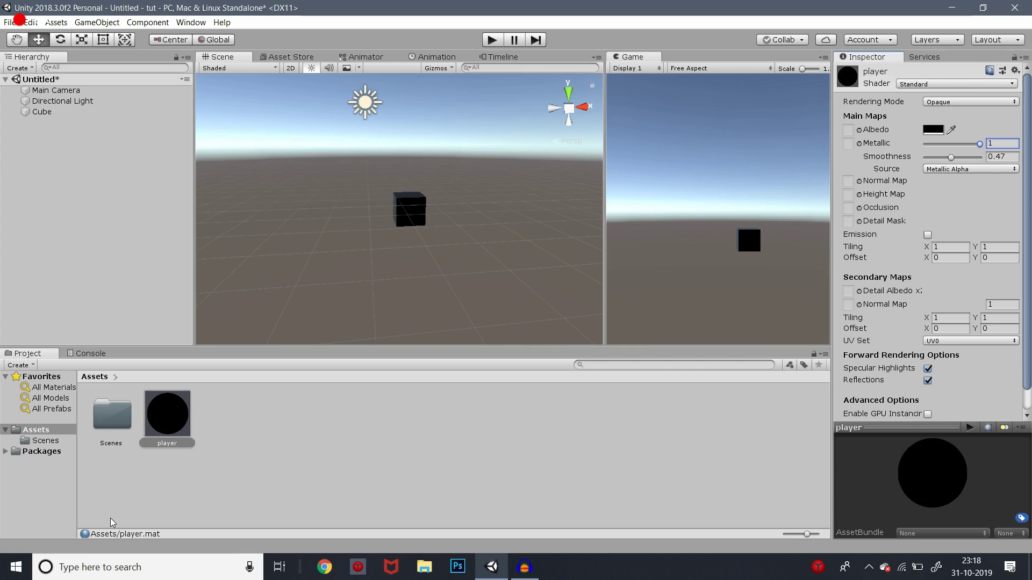
left_click_drag(980, 144, 937, 145)
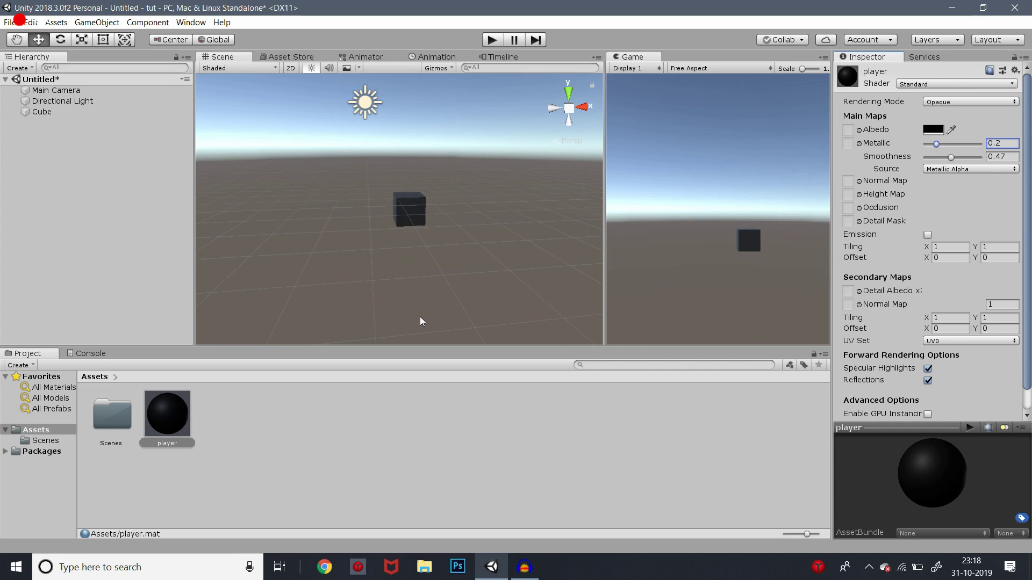